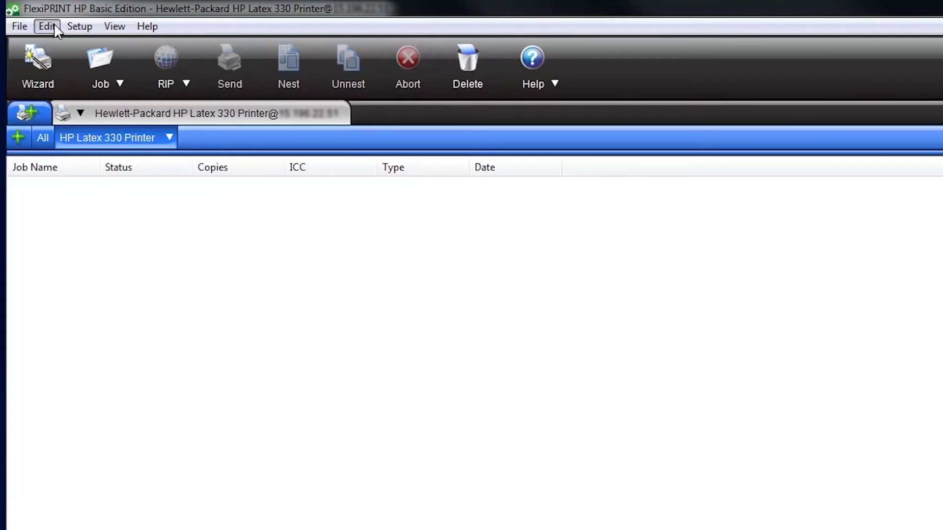
Open Edit > Preferences and review the measurement unit choices
{"action": "left_click", "coordinate": [54, 28]}
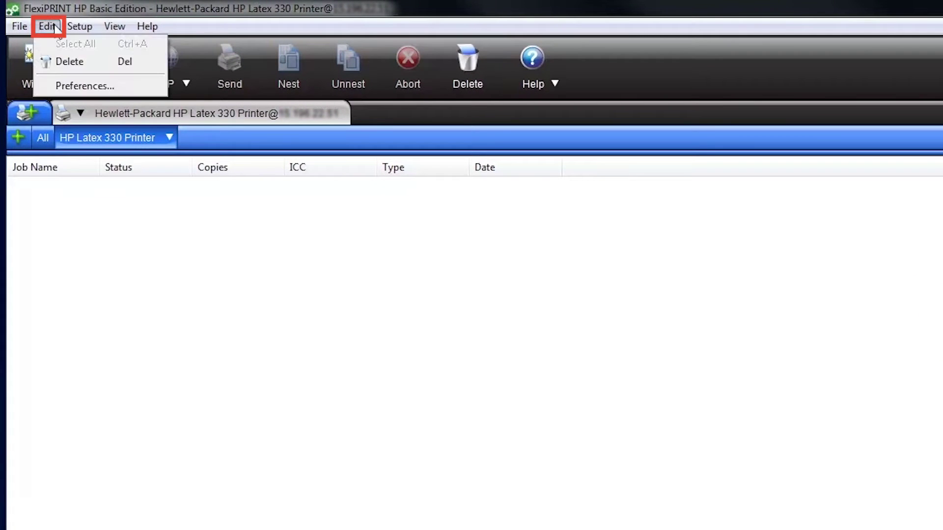
{"action": "left_click", "coordinate": [85, 85]}
{"action": "left_click", "coordinate": [473, 200]}
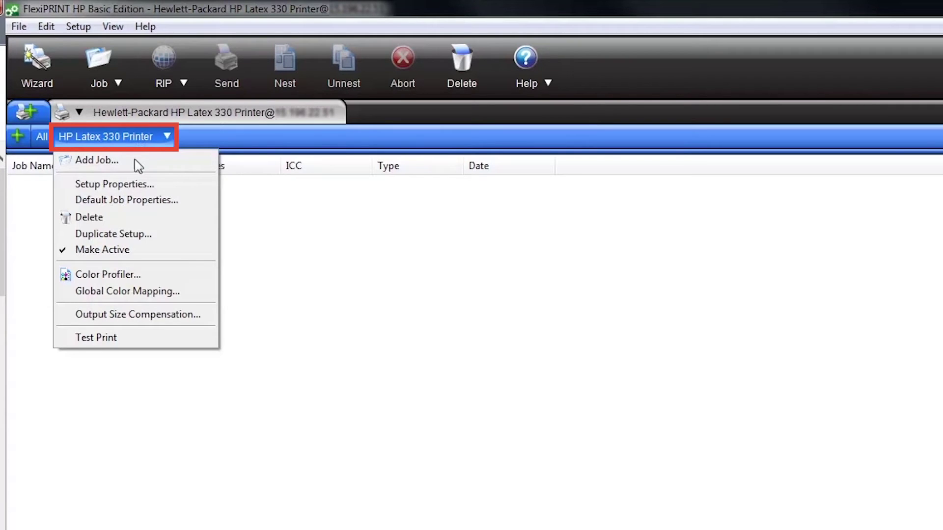
Duplicate the HP Latex 330 Printer setup as HP Latex Backlit Jobs
{"action": "left_click", "coordinate": [137, 234]}
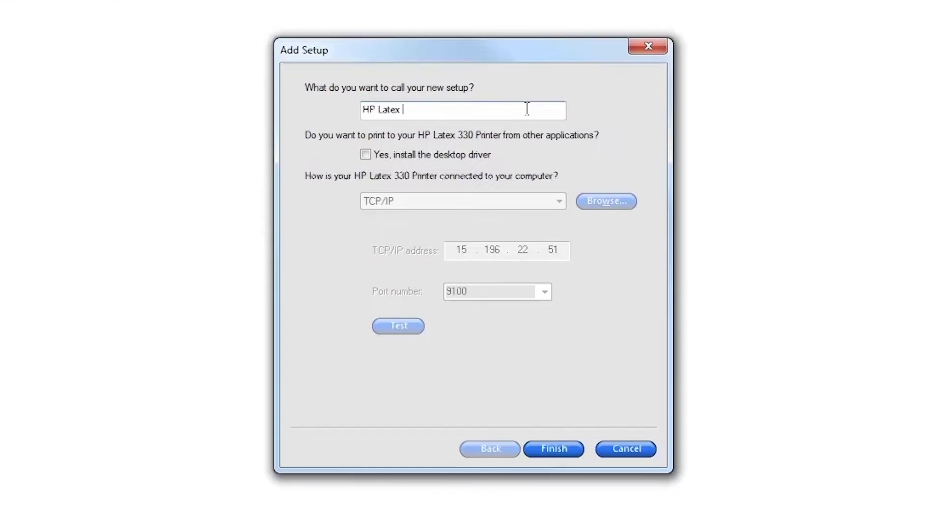
{"action": "type", "text": "Bac"}
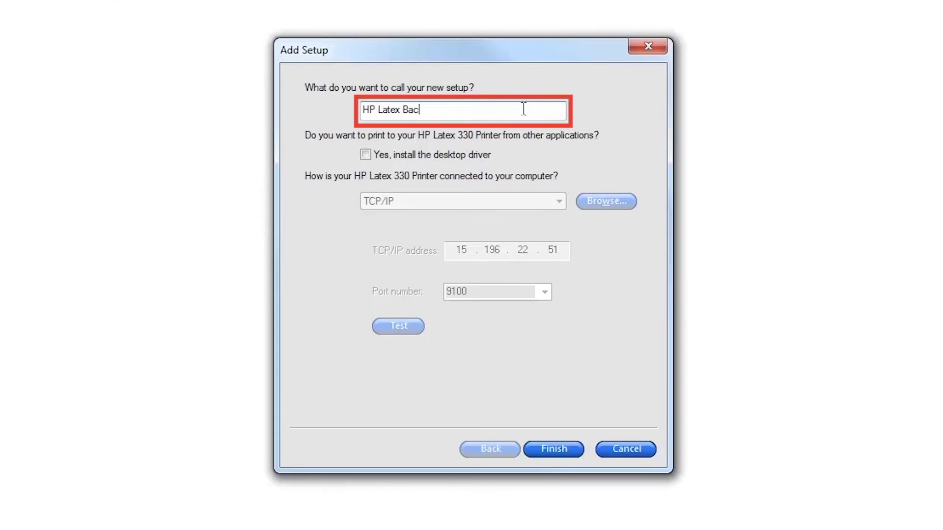
{"action": "type", "text": "klit Jobs"}
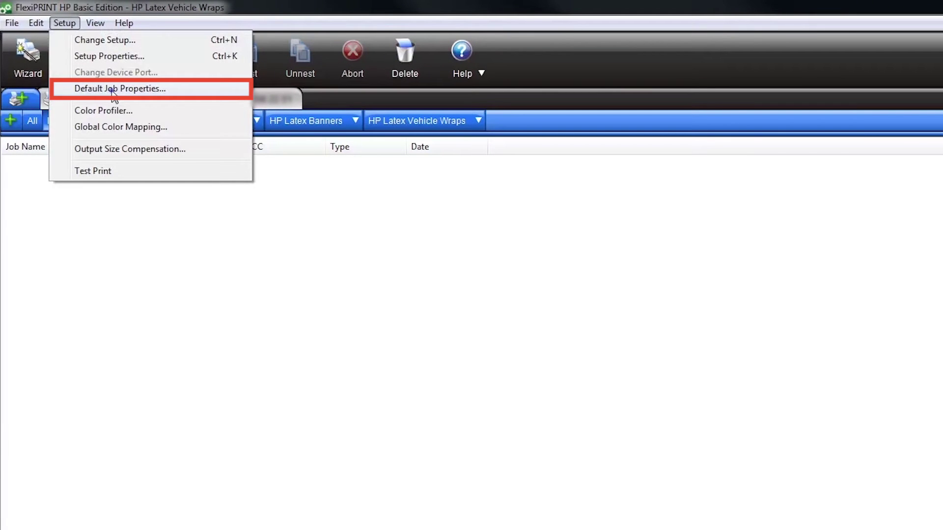
Review the default job property tabs, choosing the Avery MPI3000 v5 profile and Self-Adhesive Vinyl media
{"action": "left_click", "coordinate": [115, 89]}
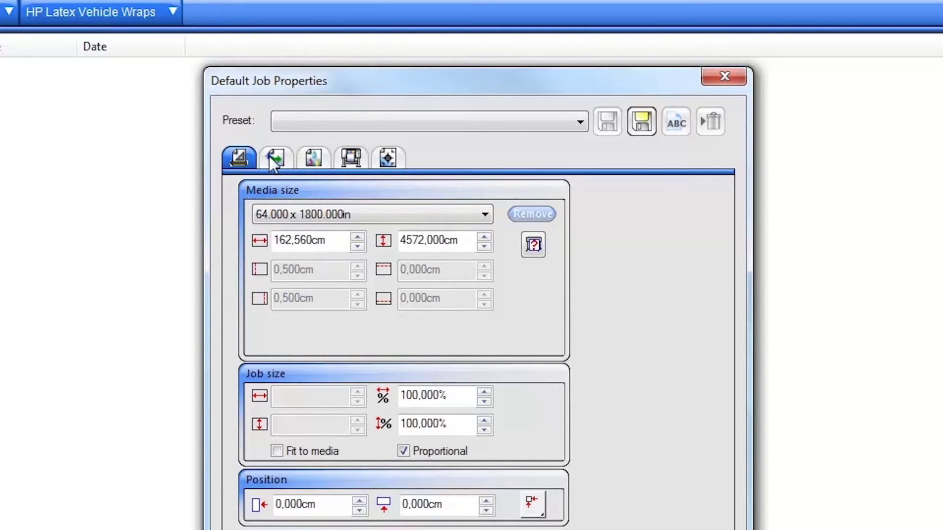
{"action": "left_click", "coordinate": [270, 157]}
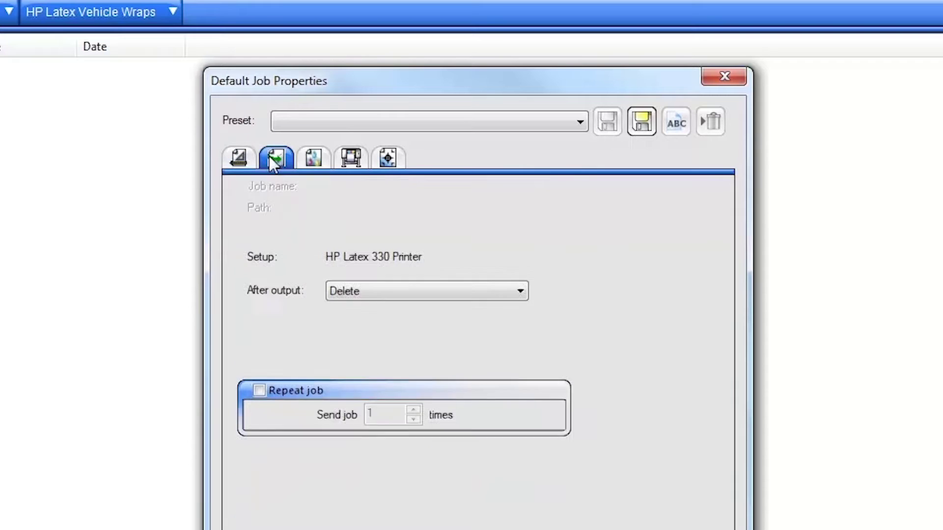
{"action": "left_click", "coordinate": [309, 161]}
{"action": "left_click", "coordinate": [352, 158]}
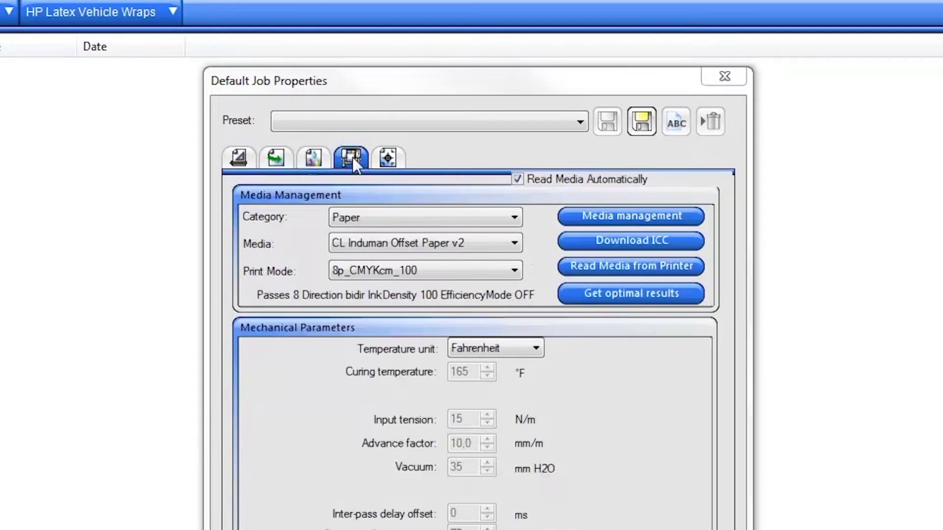
{"action": "left_click", "coordinate": [388, 157]}
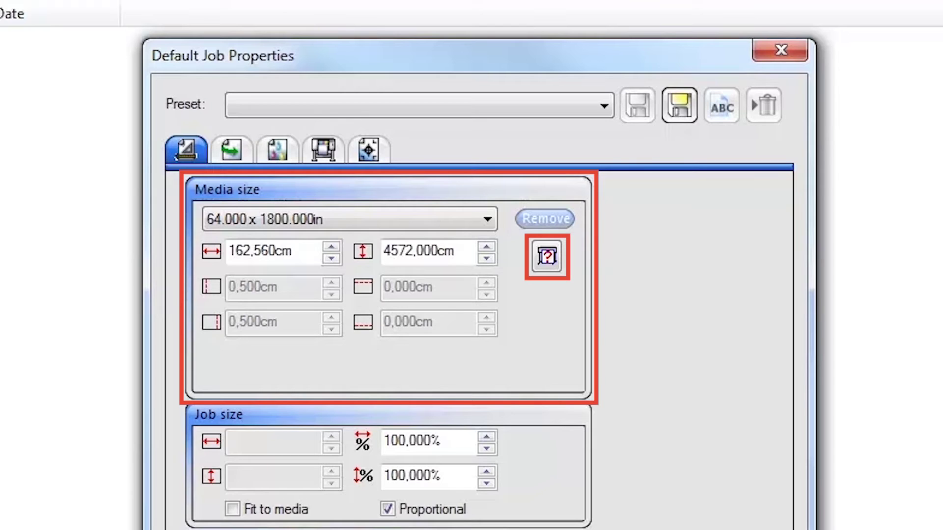
{"action": "left_click", "coordinate": [277, 152]}
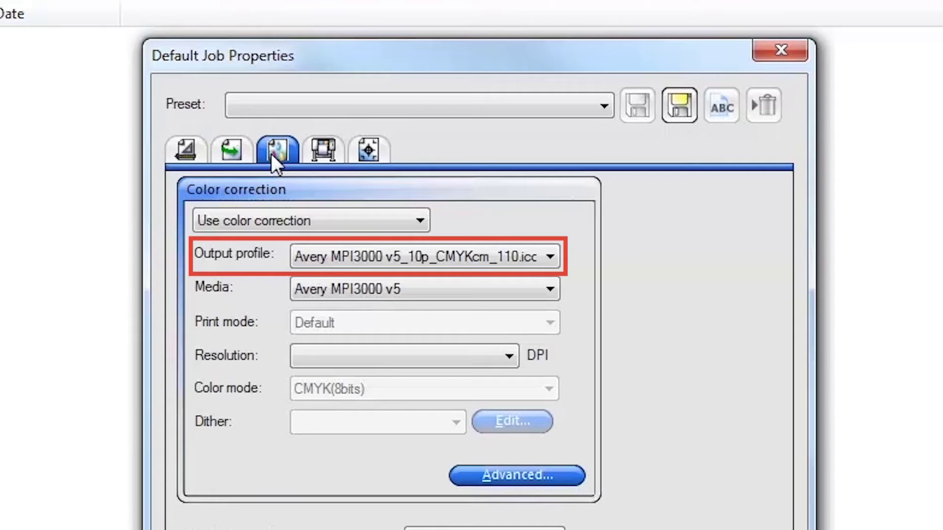
{"action": "left_click", "coordinate": [322, 152]}
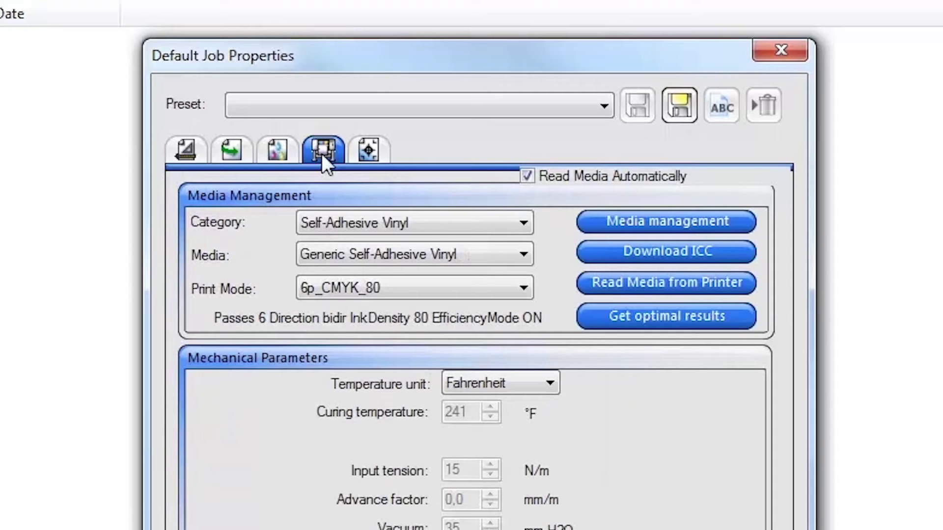
Find Controltac IJ180-10 in the online search for PP & PE Film & Banner media
{"action": "left_click", "coordinate": [641, 221]}
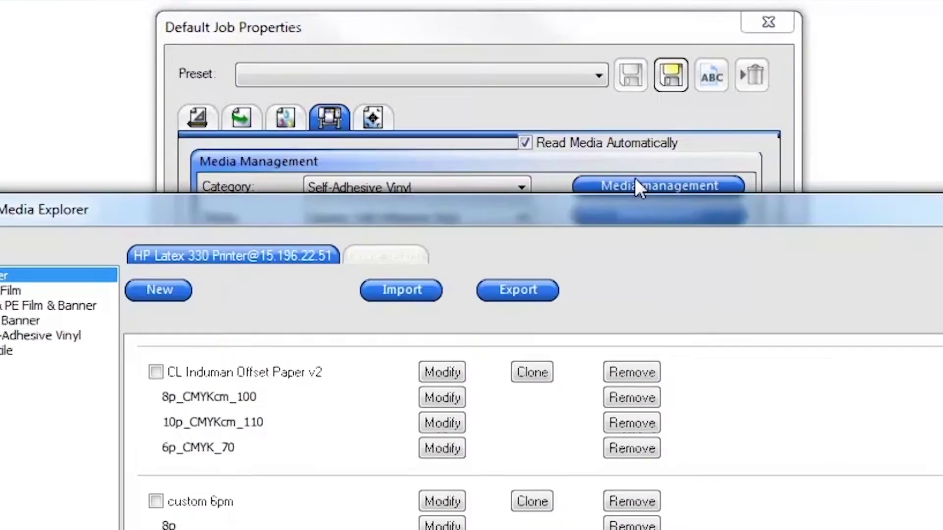
{"action": "left_click", "coordinate": [104, 153]}
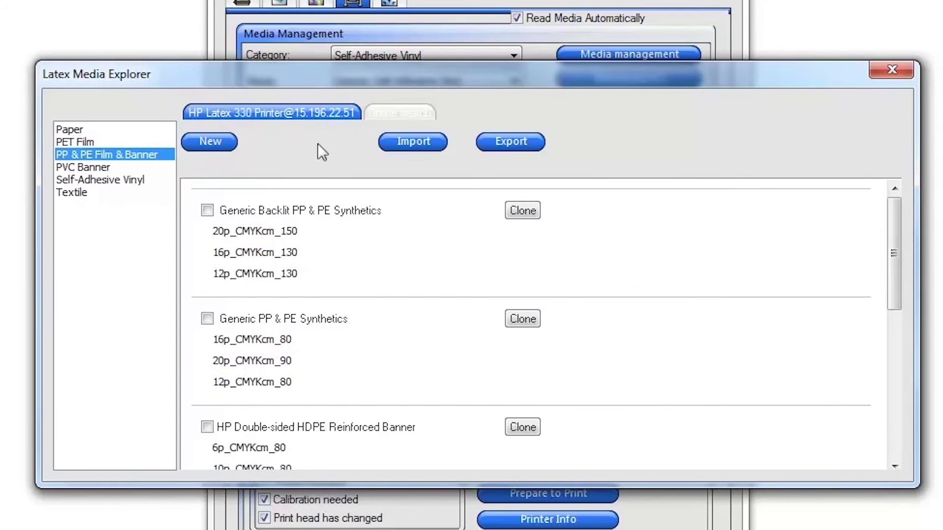
{"action": "left_click", "coordinate": [400, 115]}
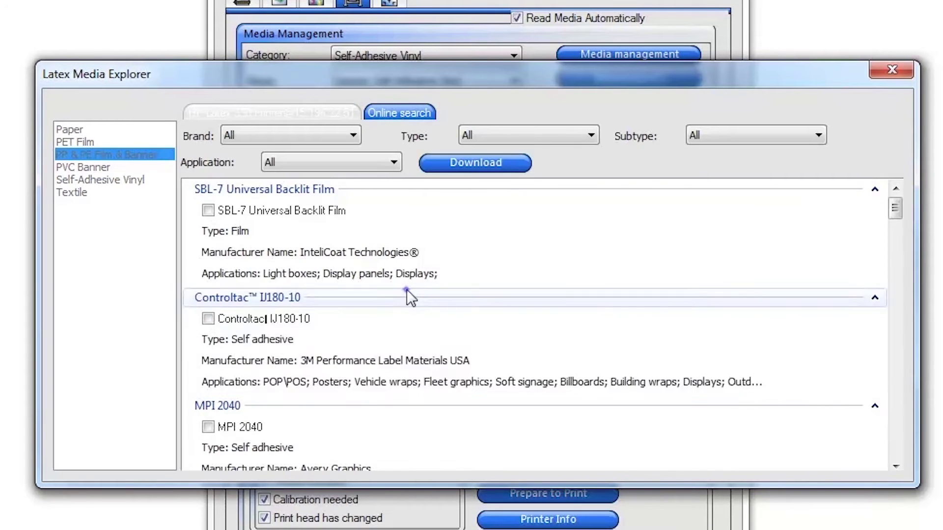
{"action": "left_click", "coordinate": [407, 291]}
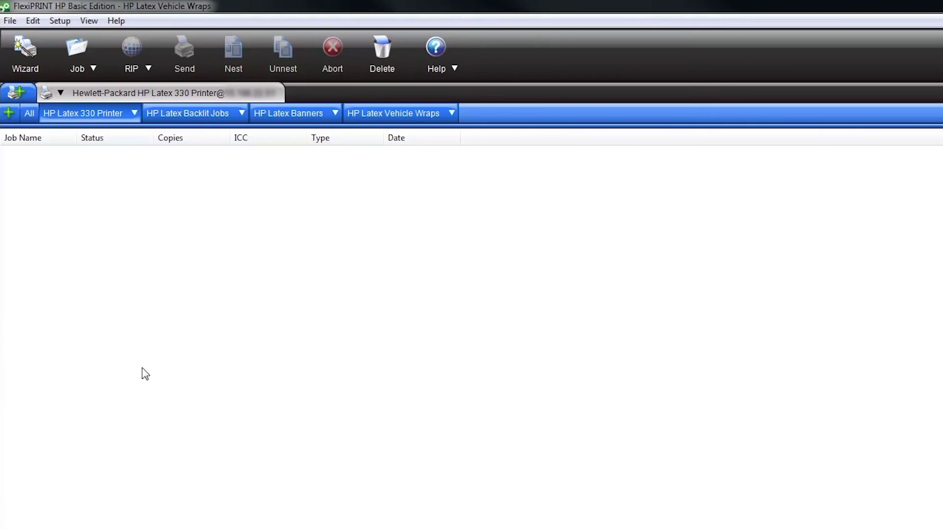
Add a poster job and set its tiling to two tile rows
{"action": "left_click", "coordinate": [92, 62]}
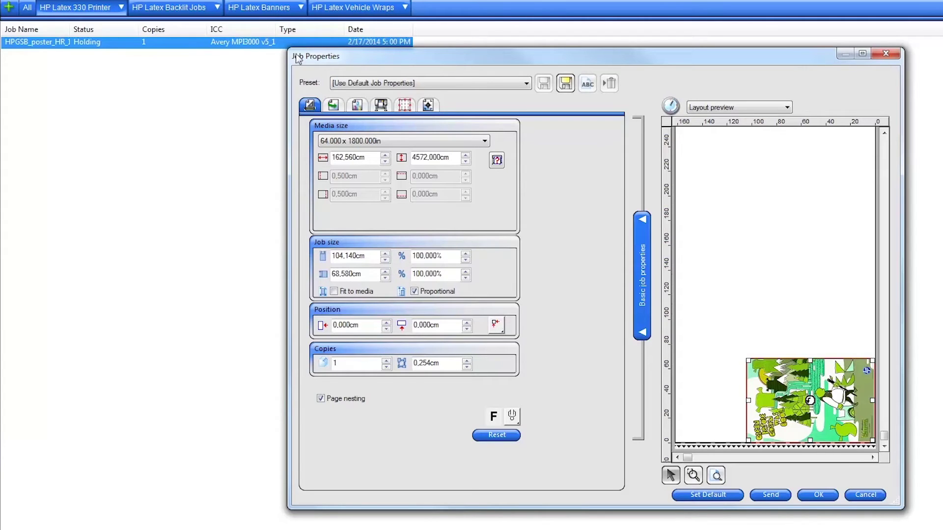
{"action": "left_click", "coordinate": [405, 104]}
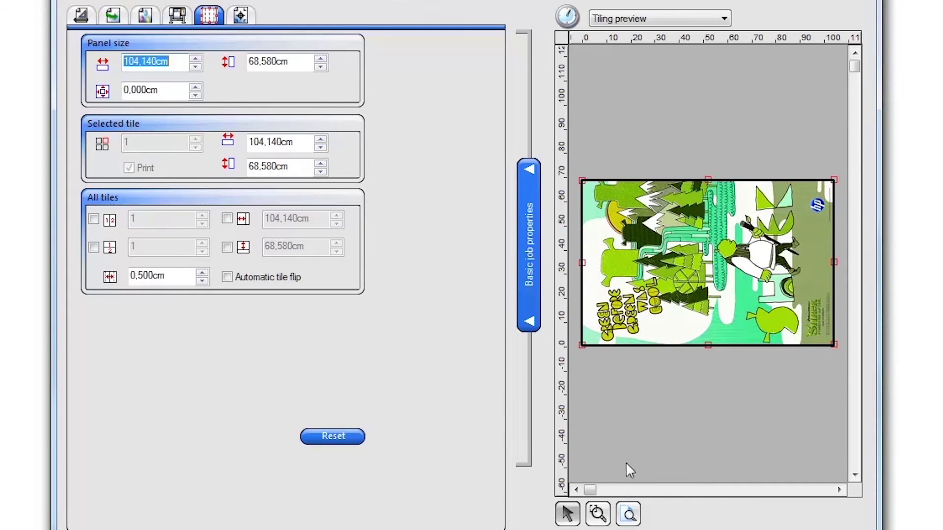
{"action": "left_click", "coordinate": [628, 513]}
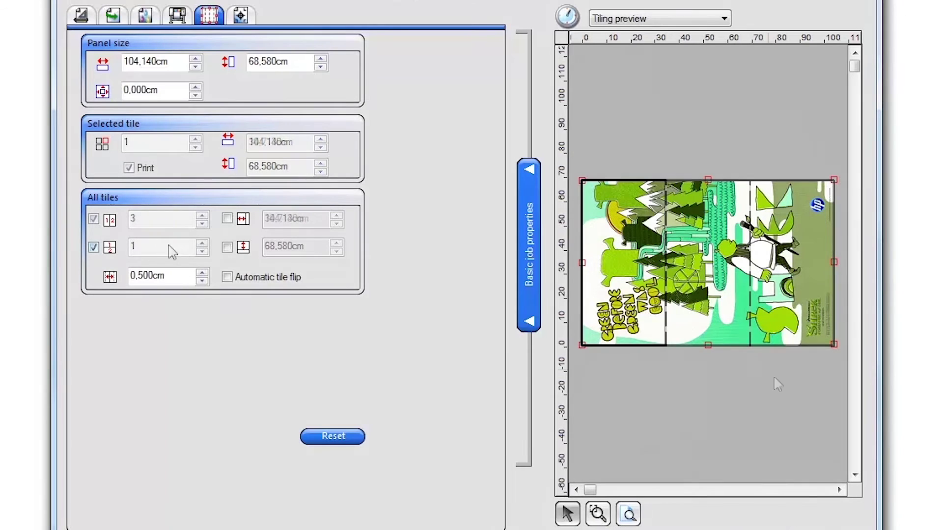
{"action": "left_click", "coordinate": [201, 243]}
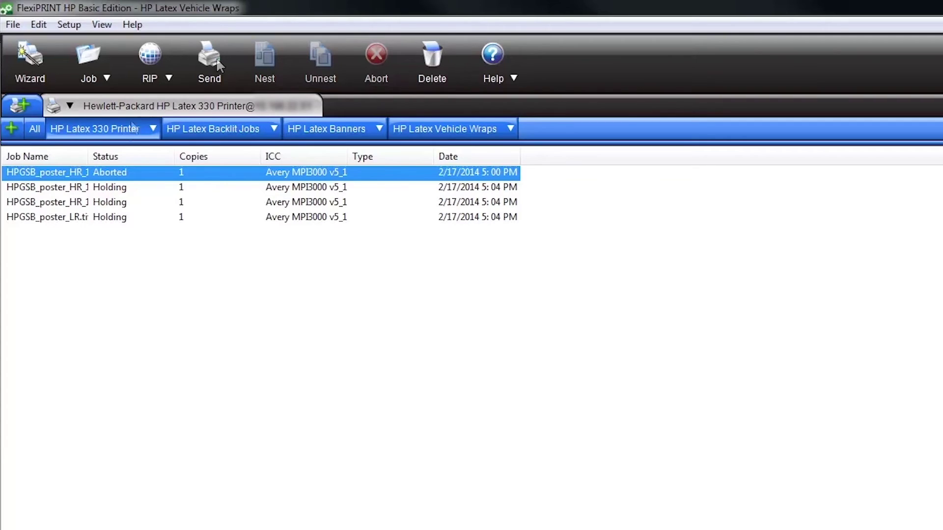
Send the first poster job to the printer, and RIP then abort the second
{"action": "right_click", "coordinate": [113, 171]}
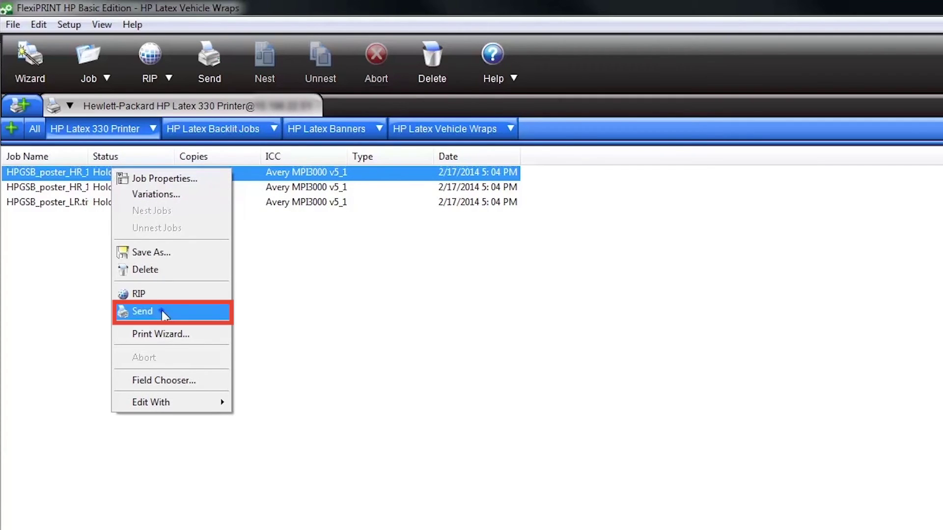
{"action": "left_click", "coordinate": [162, 312]}
{"action": "right_click", "coordinate": [121, 190]}
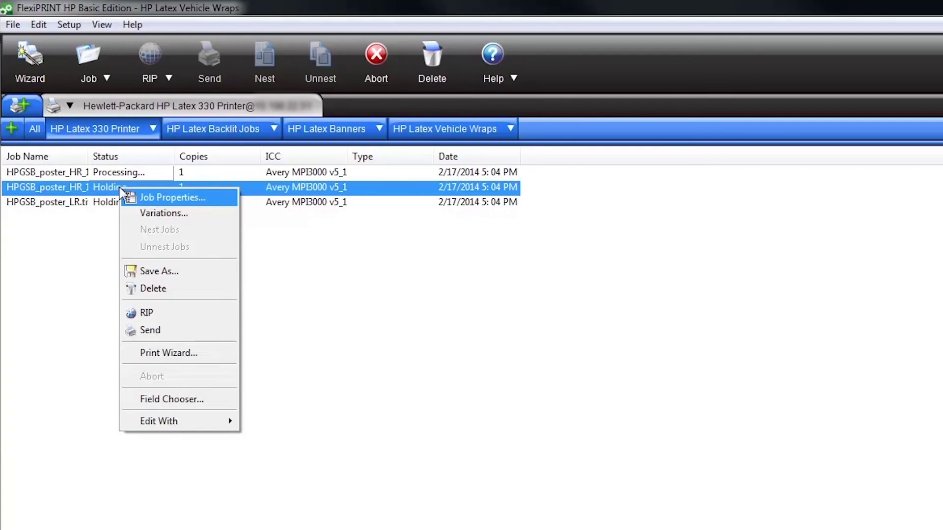
{"action": "left_click", "coordinate": [167, 317]}
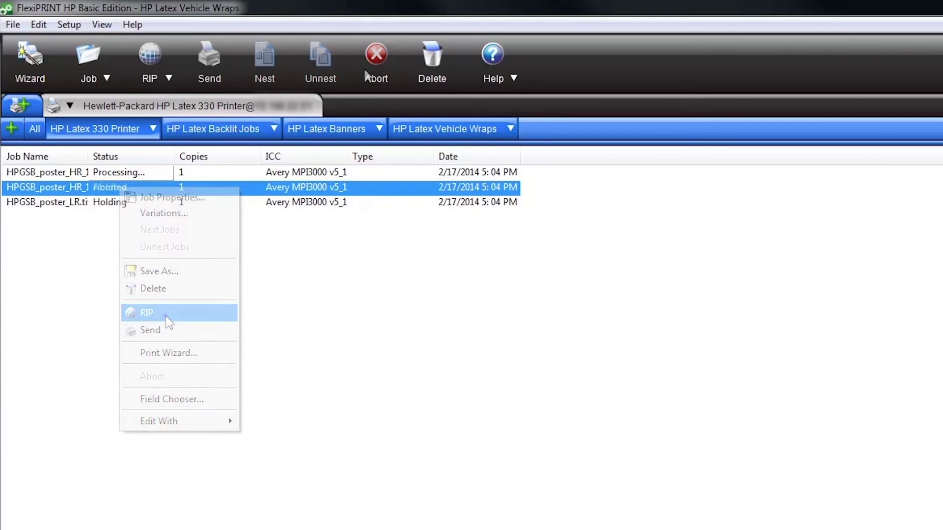
{"action": "left_click", "coordinate": [372, 62]}
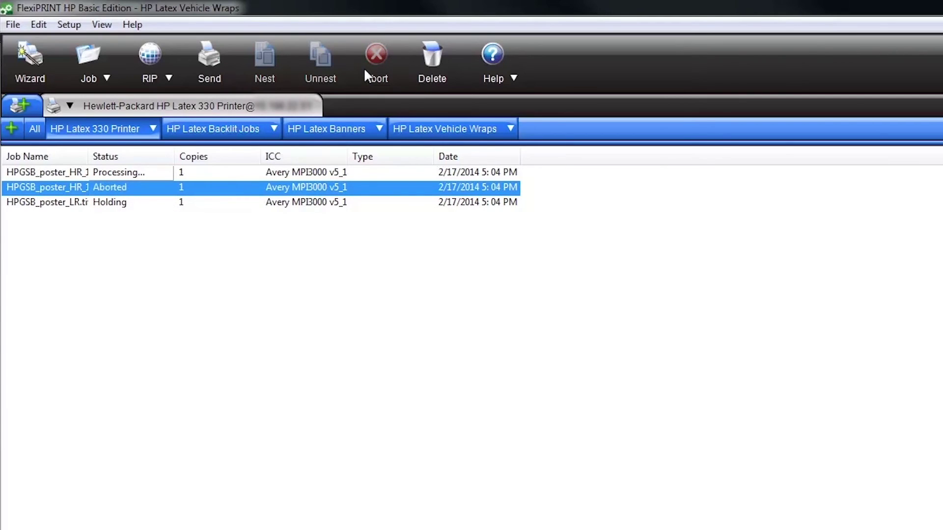
Open the low-resolution poster in Paint, then select the other two posters
{"action": "right_click", "coordinate": [94, 203]}
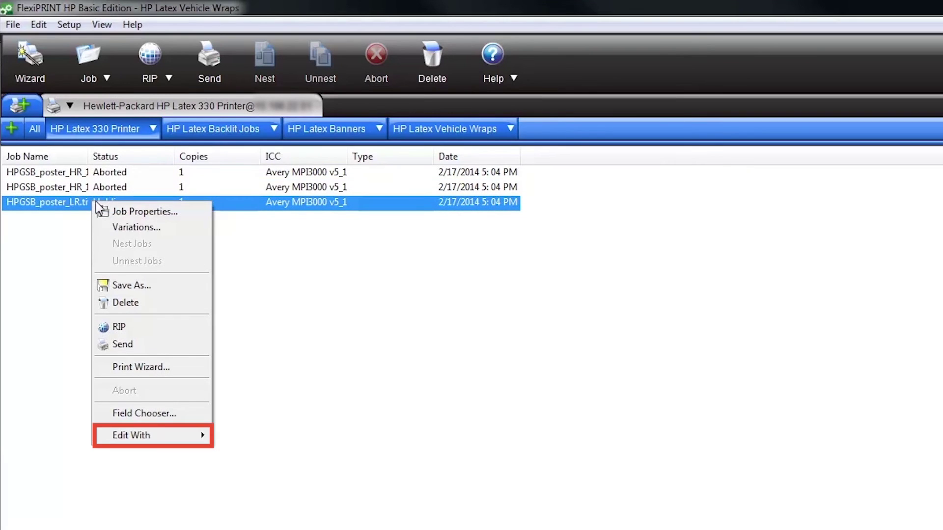
{"action": "mouse_move", "coordinate": [151, 436]}
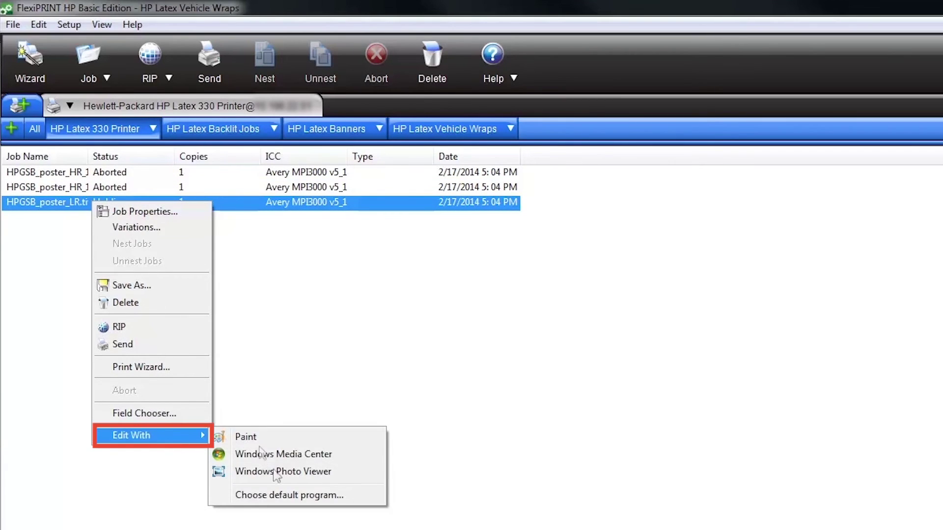
{"action": "left_click", "coordinate": [265, 438]}
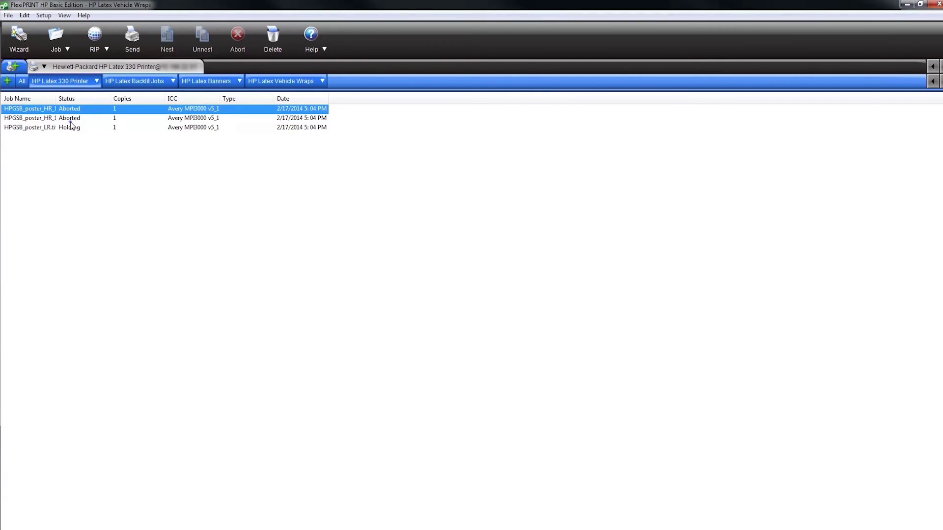
{"action": "left_click", "coordinate": [71, 121], "text": "ctrl"}
{"action": "left_click", "coordinate": [72, 130], "text": "ctrl"}
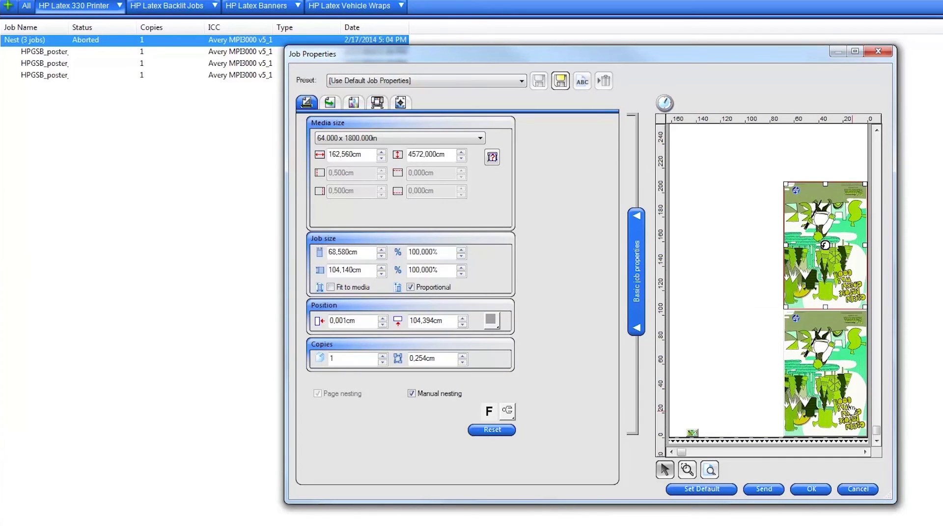
Enlarge the small bottom-left poster to 744% and re-nest in a new direction
{"action": "left_click", "coordinate": [692, 433]}
{"action": "left_click_drag", "start_coordinate": [692, 434], "coordinate": [648, 433]}
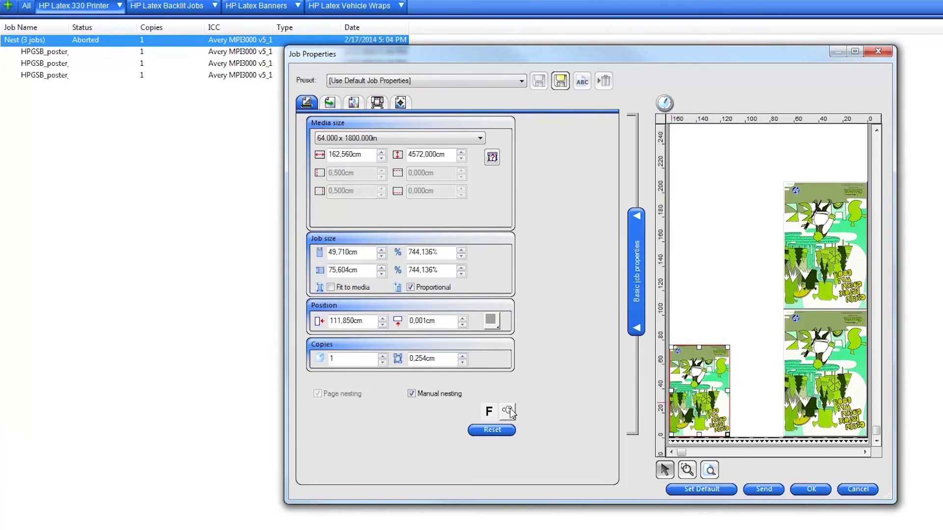
{"action": "left_click", "coordinate": [508, 411]}
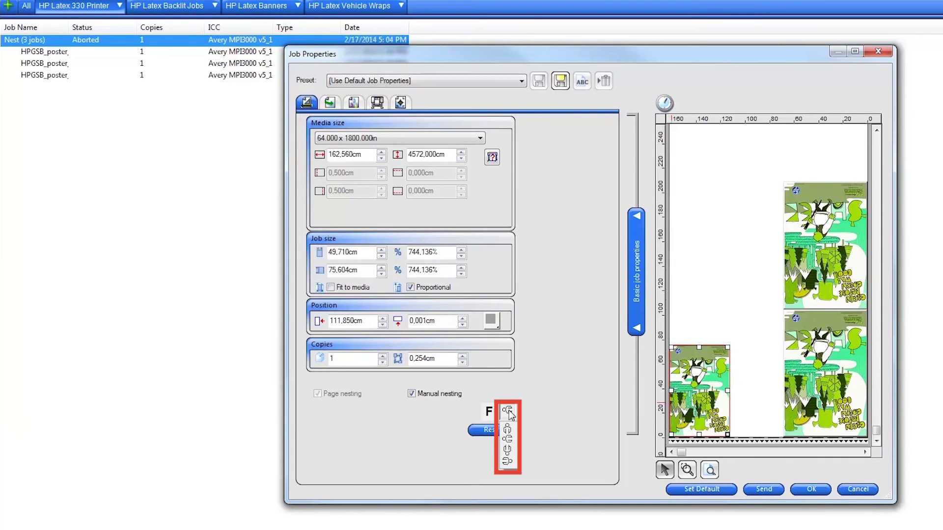
{"action": "left_click", "coordinate": [510, 439]}
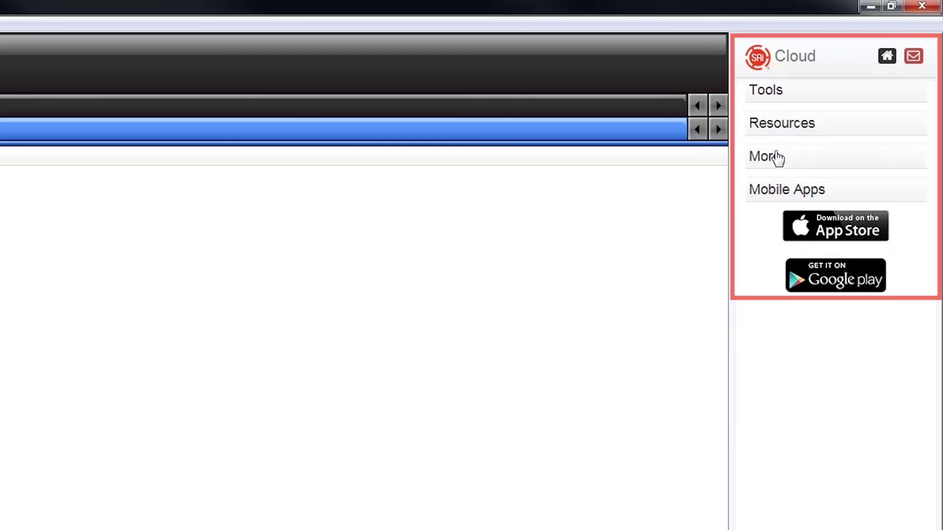
Expand the Cloud Tools shortcuts, then open the View menu showing Cloud Page
{"action": "left_click", "coordinate": [781, 95]}
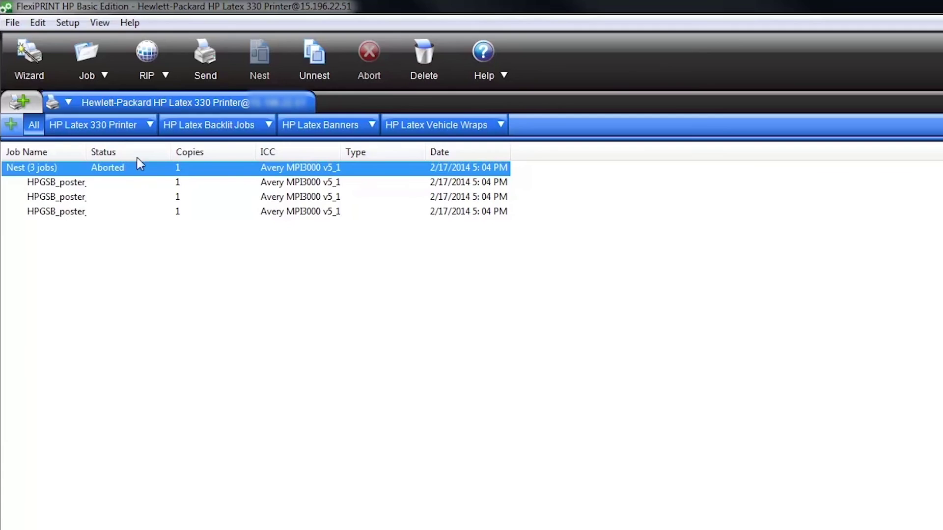
{"action": "left_click", "coordinate": [99, 23]}
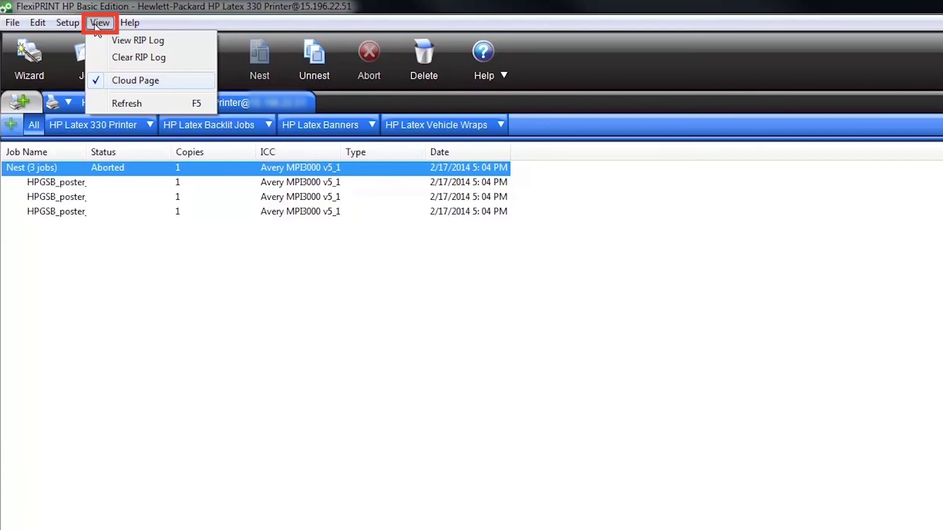